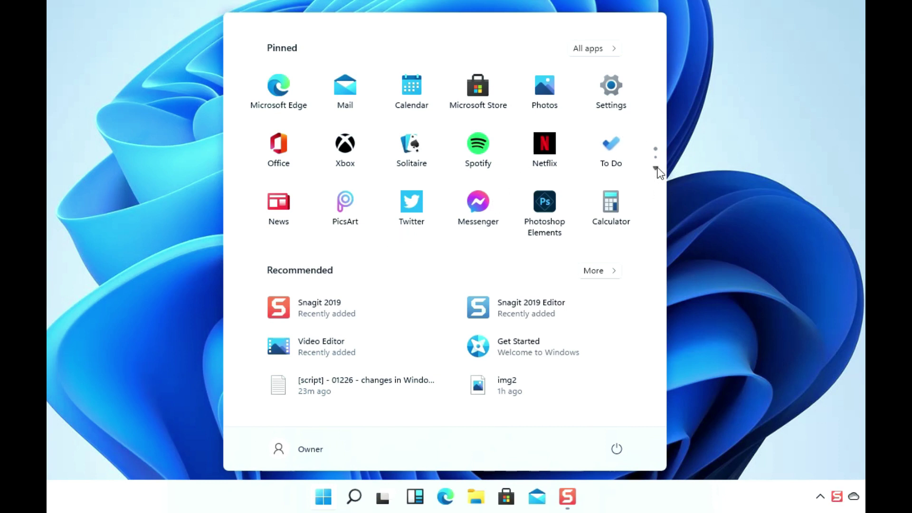
Step: Flip between both pages of pinned apps, then expand the full Recommended list
{"action": "left_click", "coordinate": [656, 168]}
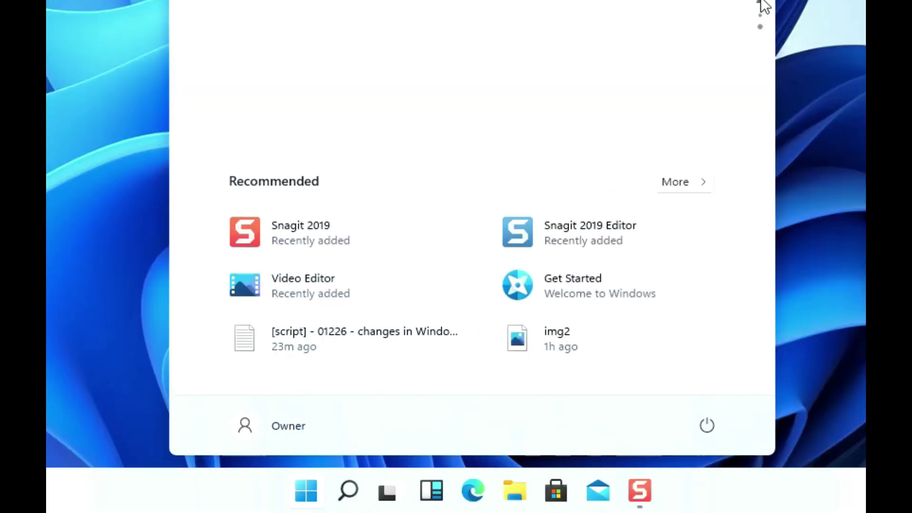
{"action": "left_click", "coordinate": [655, 142]}
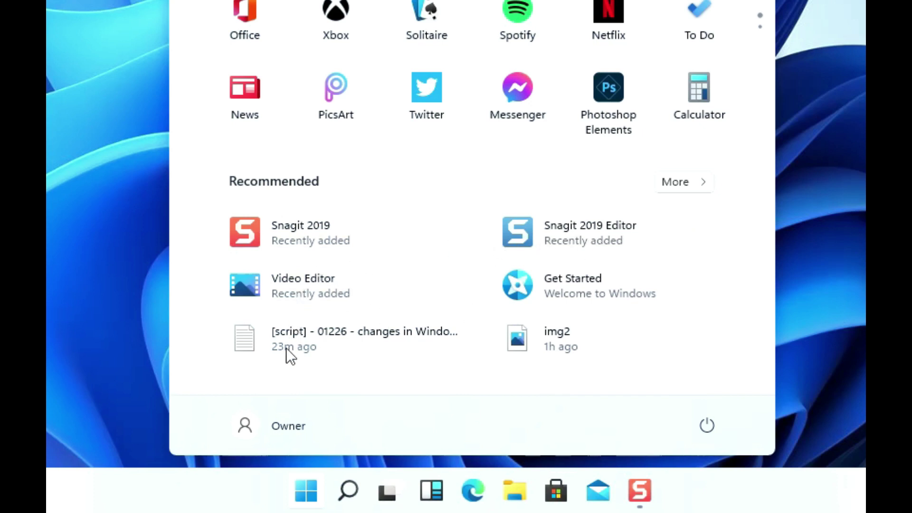
{"action": "left_click", "coordinate": [681, 182]}
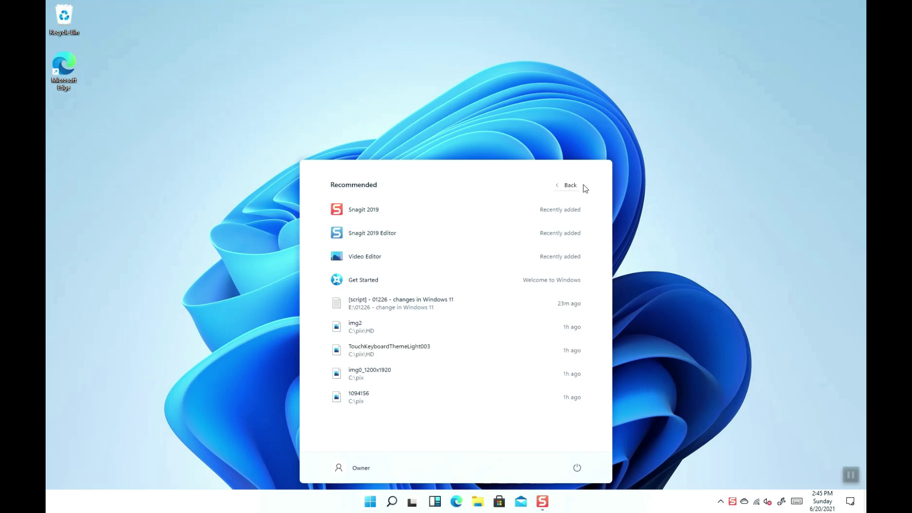
Step: Scroll through the alphabetical All apps list, then return to the pinned view
{"action": "left_click", "coordinate": [571, 187]}
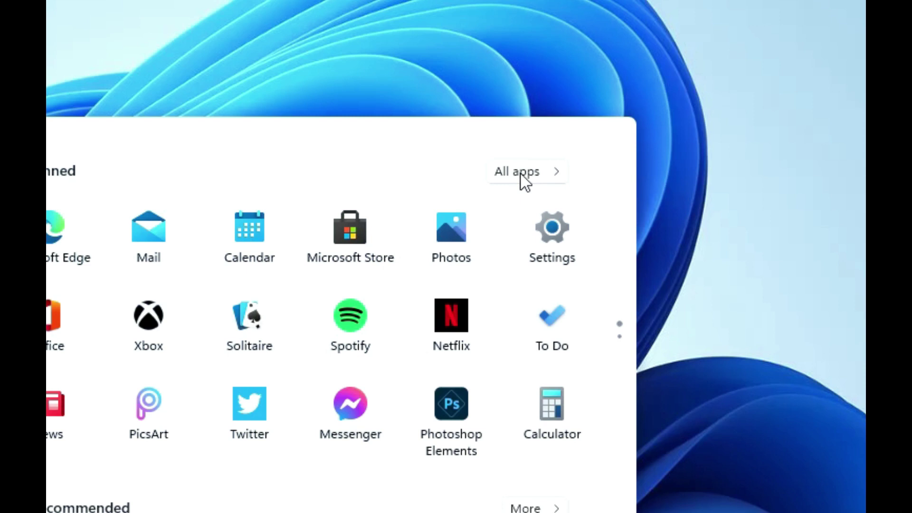
{"action": "left_click", "coordinate": [541, 174]}
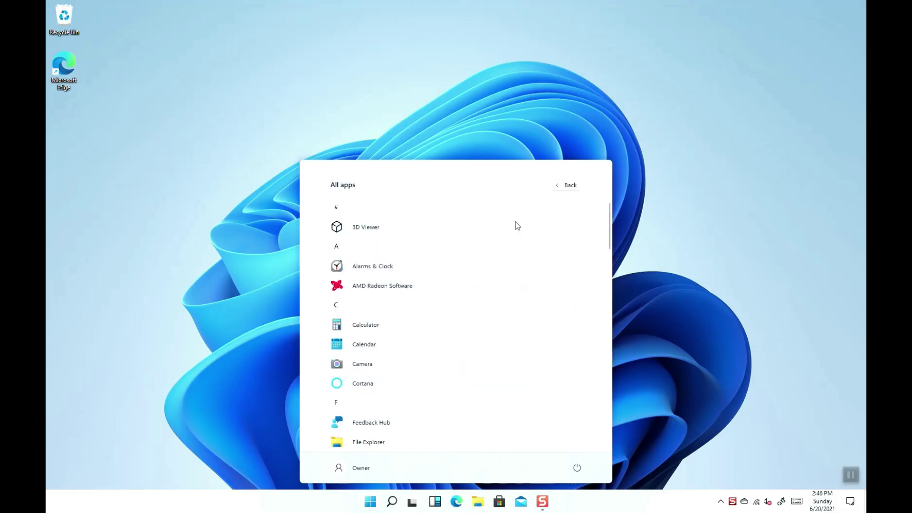
{"action": "scroll", "coordinate": [518, 279], "scroll_direction": "down", "scroll_amount": 10}
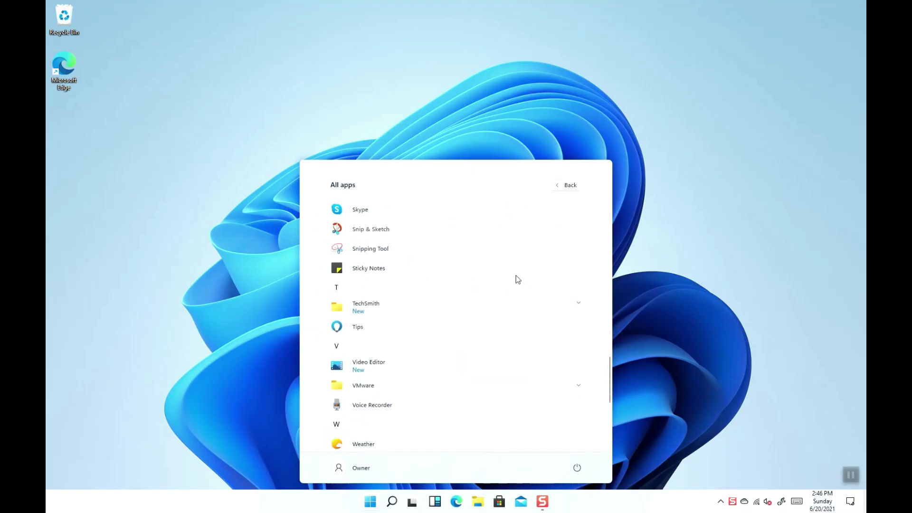
{"action": "scroll", "coordinate": [518, 280], "scroll_direction": "down", "scroll_amount": 5}
{"action": "scroll", "coordinate": [518, 279], "scroll_direction": "up", "scroll_amount": 10}
{"action": "scroll", "coordinate": [516, 276], "scroll_direction": "up", "scroll_amount": 10}
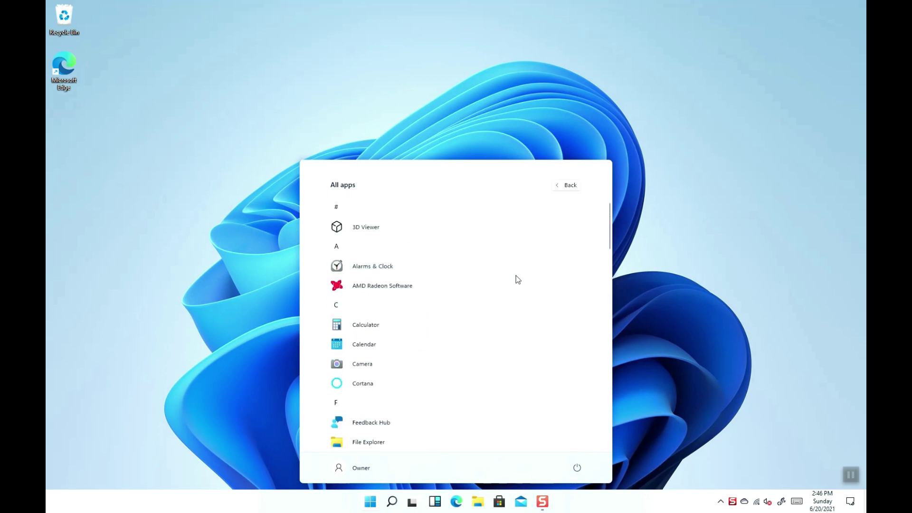
{"action": "left_click", "coordinate": [566, 188]}
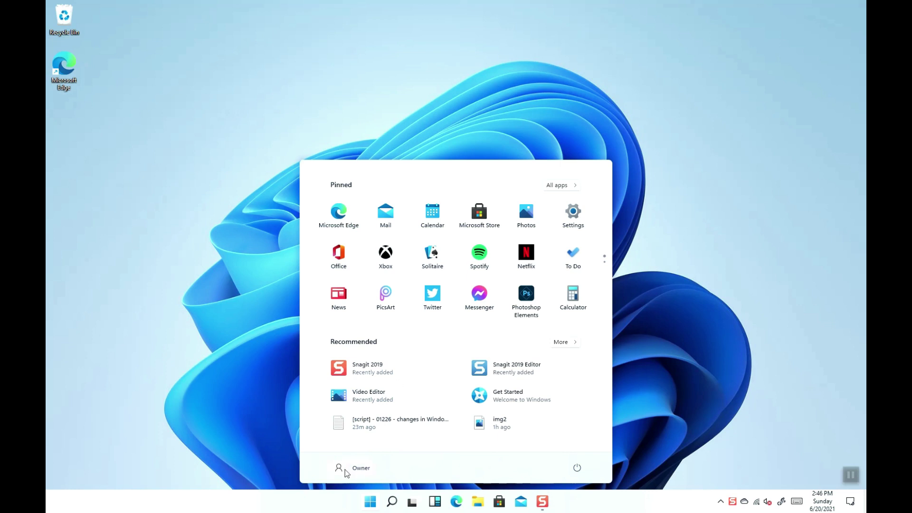
Step: Show the account options and the power options, then close the Start menu
{"action": "left_click", "coordinate": [365, 475]}
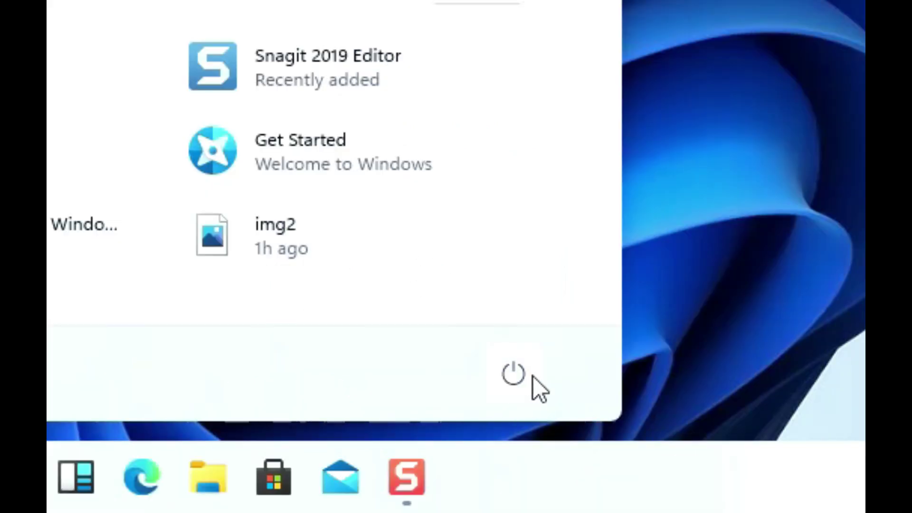
{"action": "left_click", "coordinate": [533, 376]}
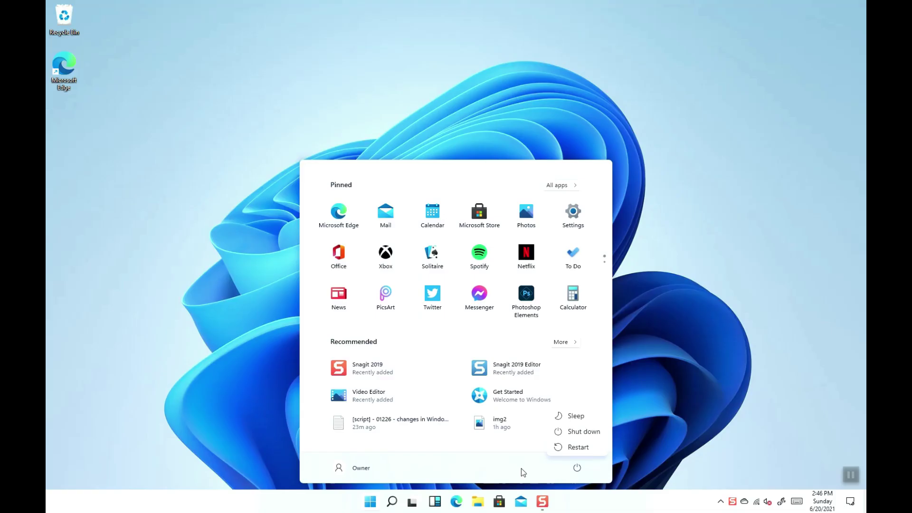
{"action": "left_click", "coordinate": [340, 377]}
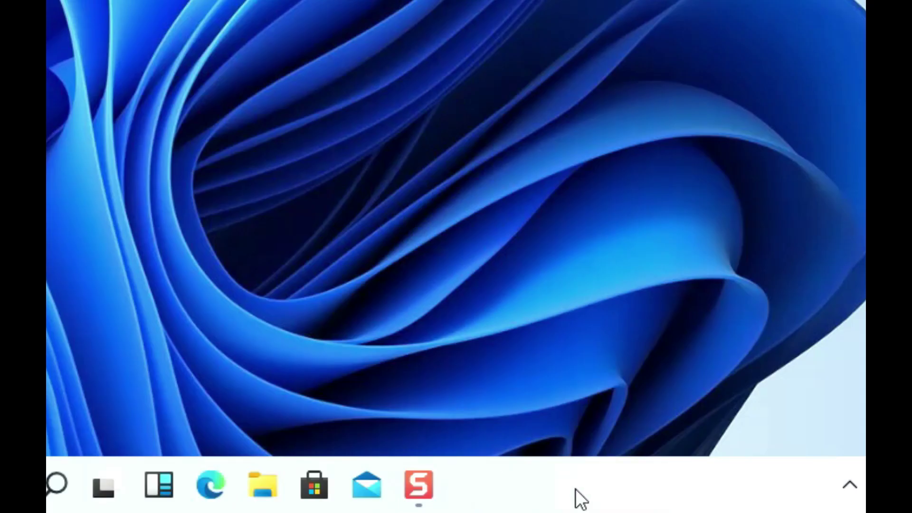
{"action": "right_click", "coordinate": [604, 503]}
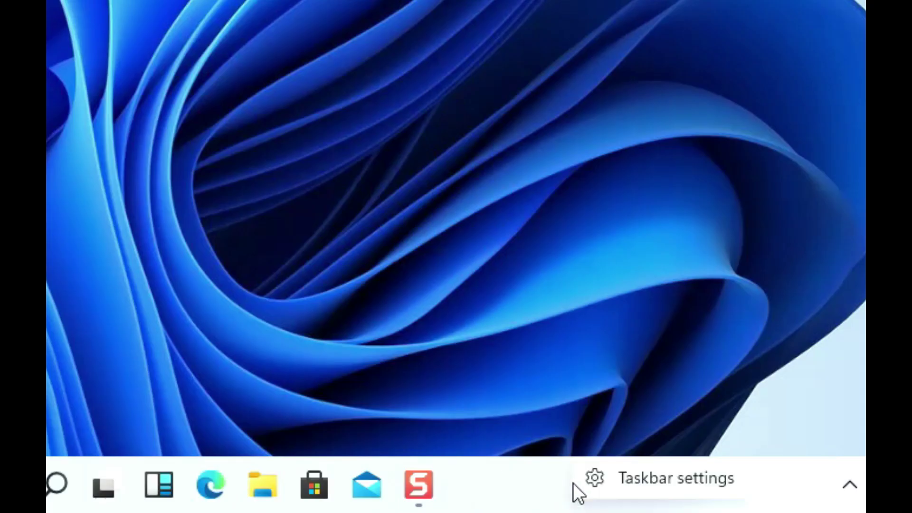
{"action": "left_click", "coordinate": [645, 481]}
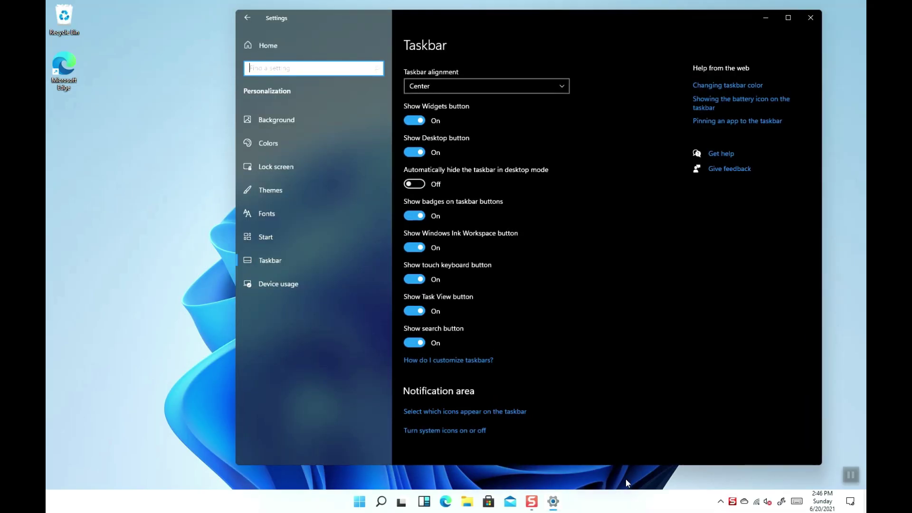
{"action": "left_click", "coordinate": [810, 17]}
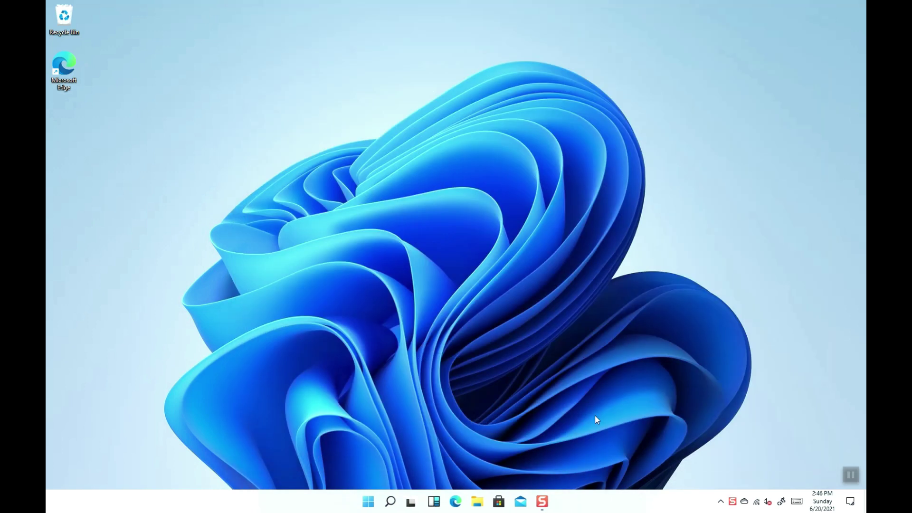
{"action": "right_click", "coordinate": [597, 510]}
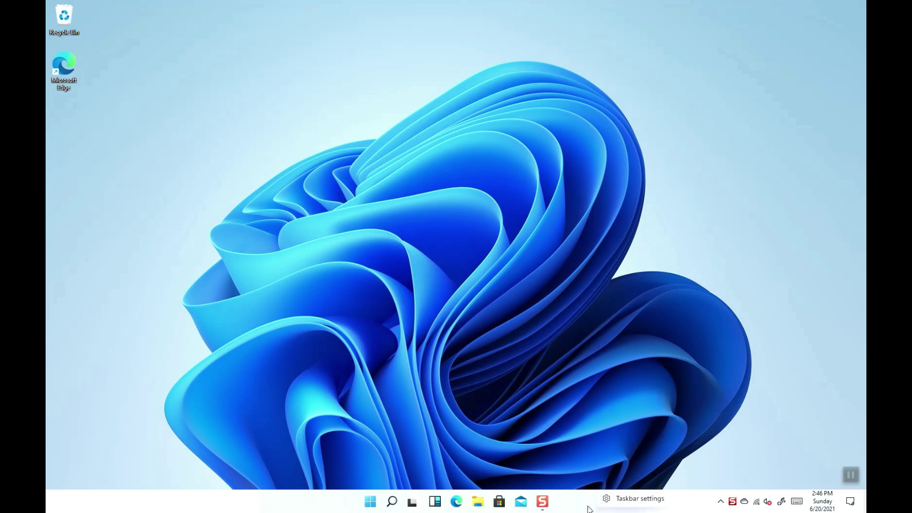
{"action": "left_click", "coordinate": [589, 508]}
{"action": "right_click", "coordinate": [618, 506]}
{"action": "left_click", "coordinate": [591, 507]}
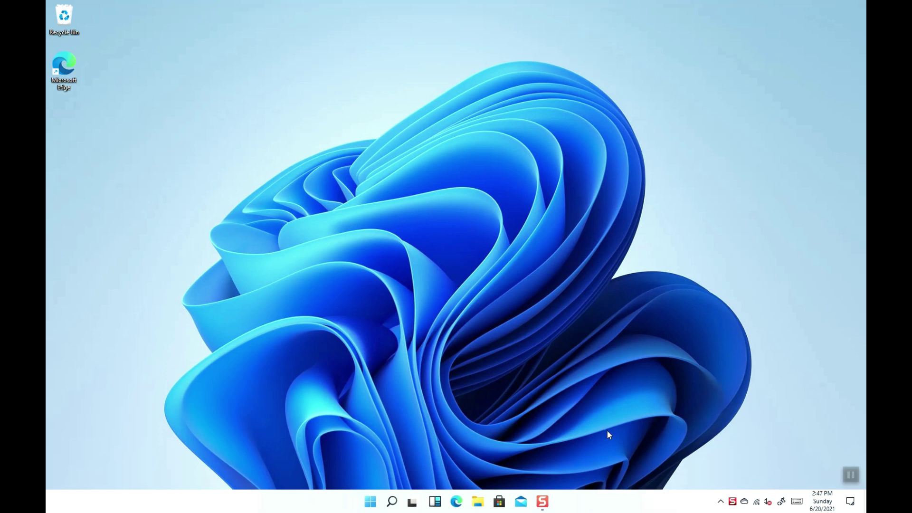
{"action": "key", "text": "super+r"}
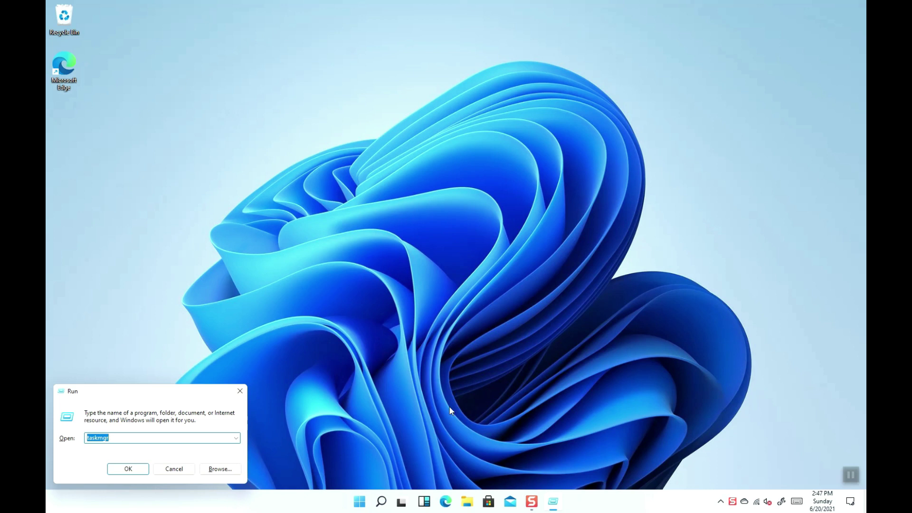
{"action": "left_click", "coordinate": [129, 469]}
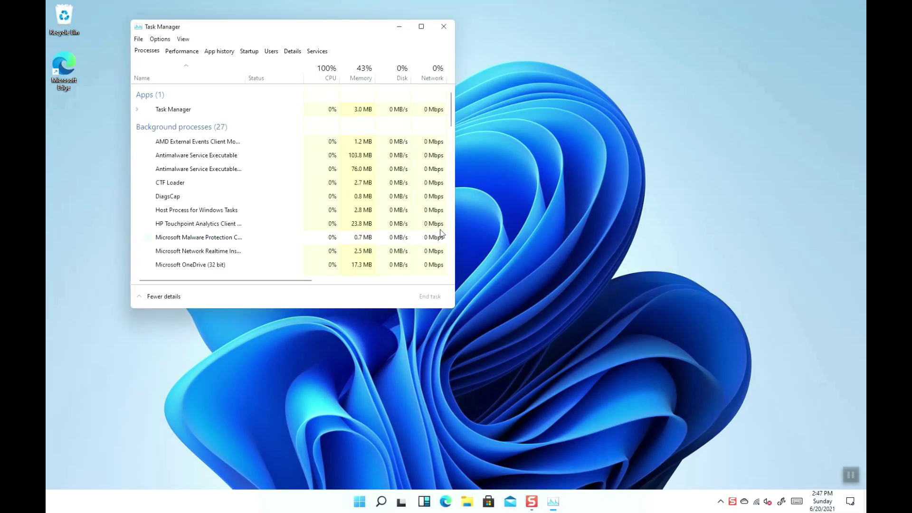
{"action": "left_click", "coordinate": [444, 26]}
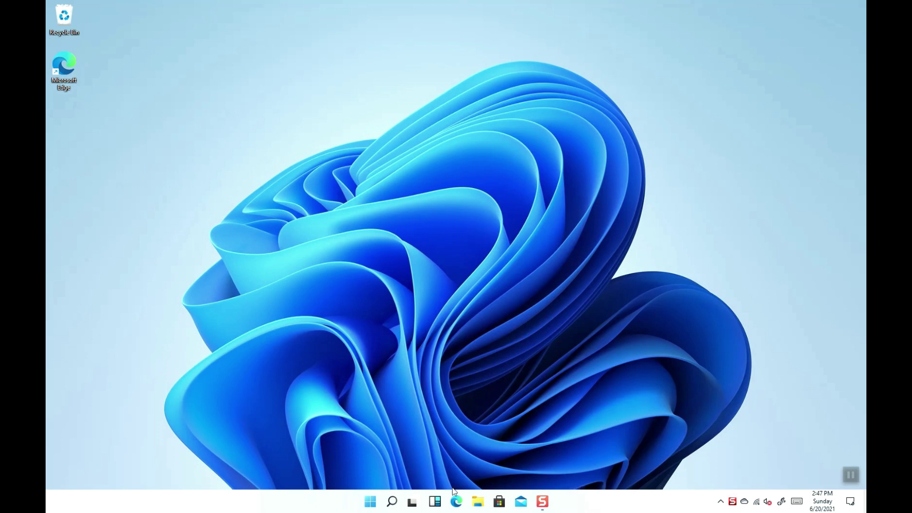
Step: Set the taskbar alignment to Left in Taskbar settings
{"action": "right_click", "coordinate": [594, 508]}
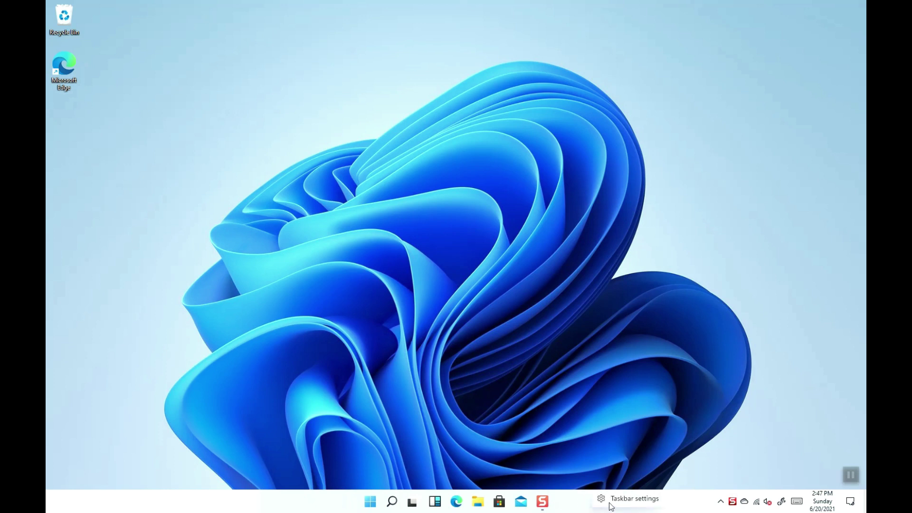
{"action": "left_click", "coordinate": [611, 504]}
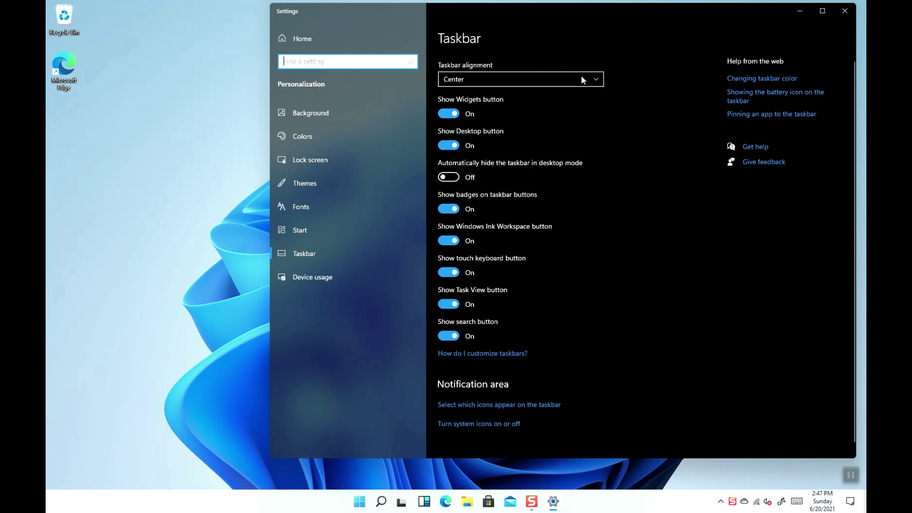
{"action": "left_click", "coordinate": [596, 79]}
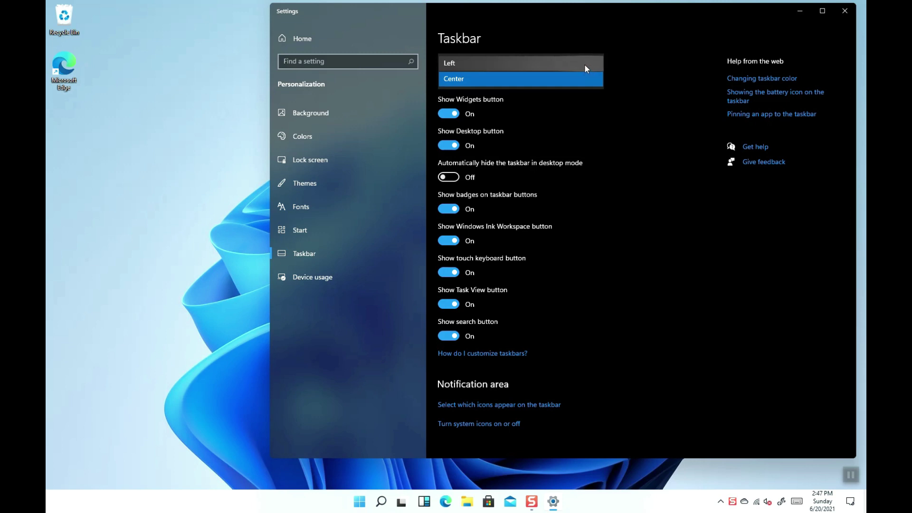
{"action": "left_click", "coordinate": [584, 64]}
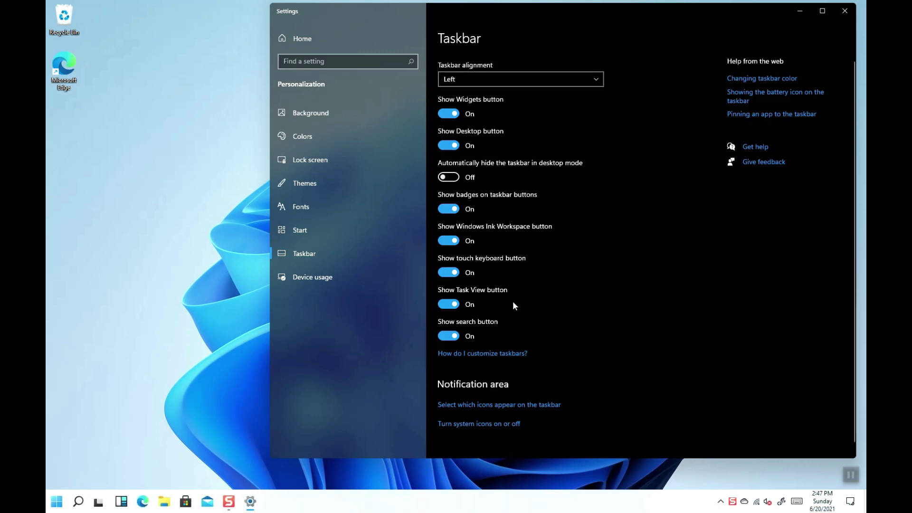
Step: Remove Widgets from the taskbar and toggle automatic taskbar hiding on, then off
{"action": "left_click", "coordinate": [448, 113]}
{"action": "left_click", "coordinate": [451, 177]}
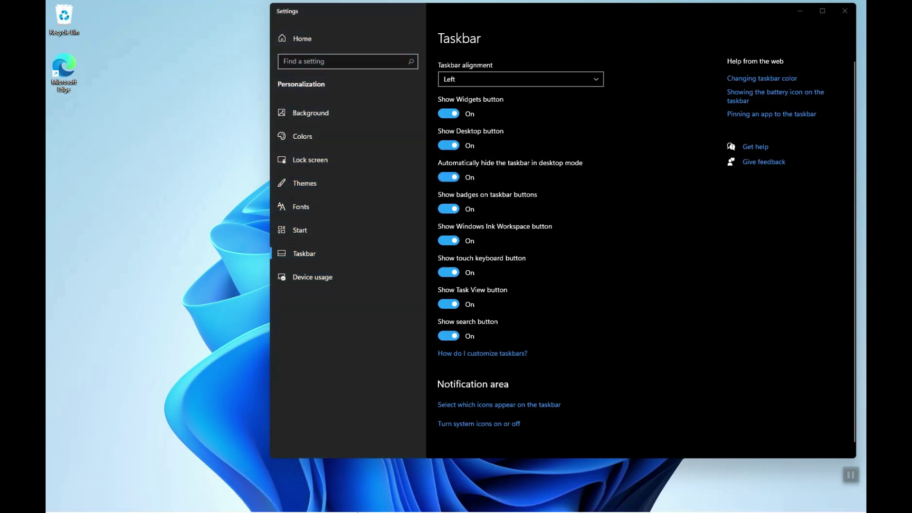
{"action": "left_click", "coordinate": [449, 177]}
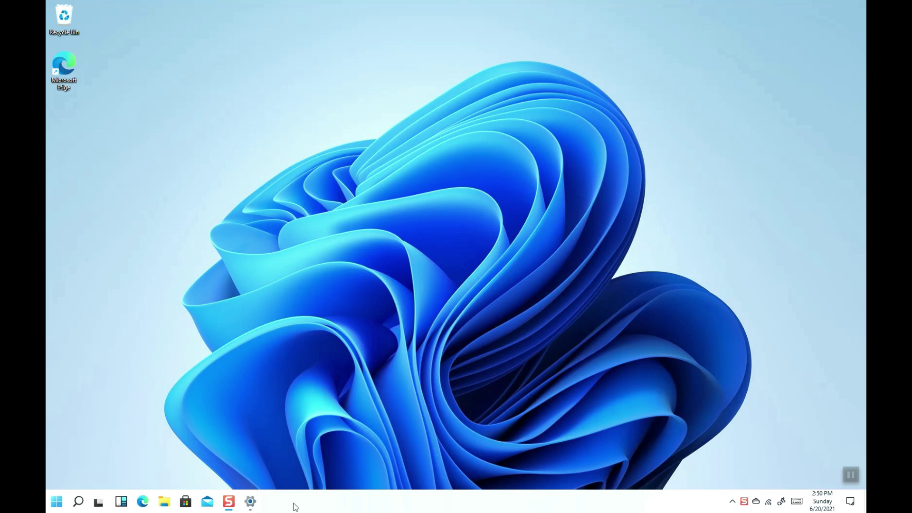
Step: Try the purple, flower and lake pictures as the desktop wallpaper
{"action": "left_click", "coordinate": [254, 506]}
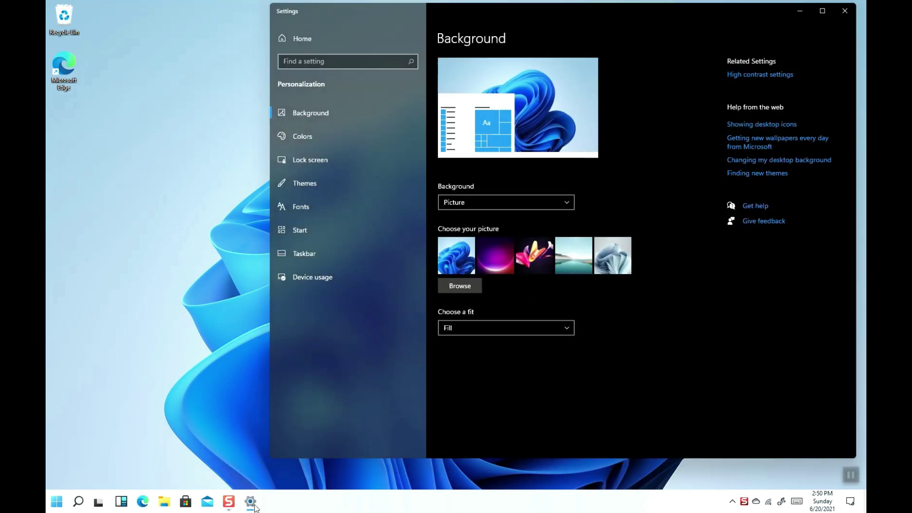
{"action": "left_click", "coordinate": [500, 257]}
{"action": "mouse_move", "coordinate": [733, 14]}
{"action": "left_mouse_down"}
{"action": "mouse_move", "coordinate": [690, 468]}
{"action": "mouse_move", "coordinate": [705, 489]}
{"action": "mouse_move", "coordinate": [711, 28]}
{"action": "mouse_move", "coordinate": [684, 335]}
{"action": "mouse_move", "coordinate": [742, 468]}
{"action": "mouse_move", "coordinate": [712, 255]}
{"action": "mouse_move", "coordinate": [728, 10]}
{"action": "left_mouse_up"}
{"action": "left_click", "coordinate": [511, 261]}
{"action": "left_click", "coordinate": [549, 256]}
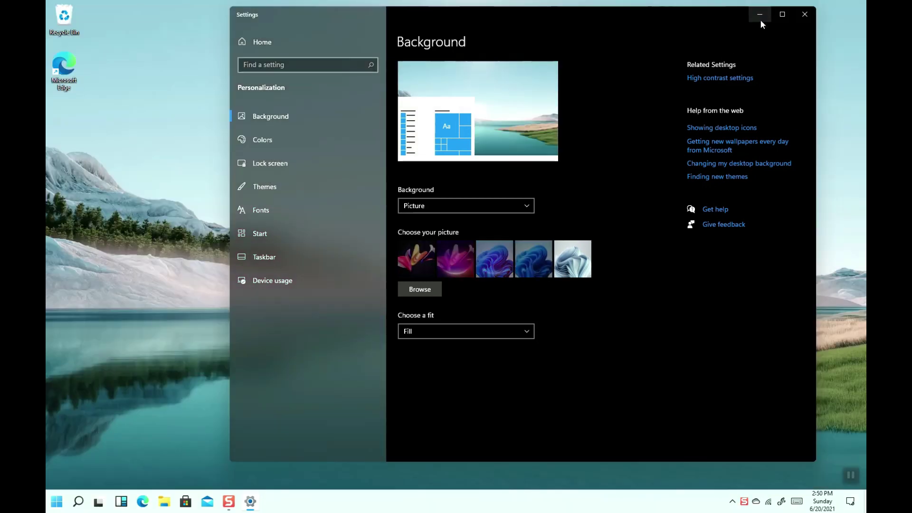
Step: Preview the lake wallpaper, try the white bloom, then settle on the blue bloom picture
{"action": "left_click", "coordinate": [760, 19]}
{"action": "left_click", "coordinate": [252, 503]}
{"action": "left_click", "coordinate": [566, 258]}
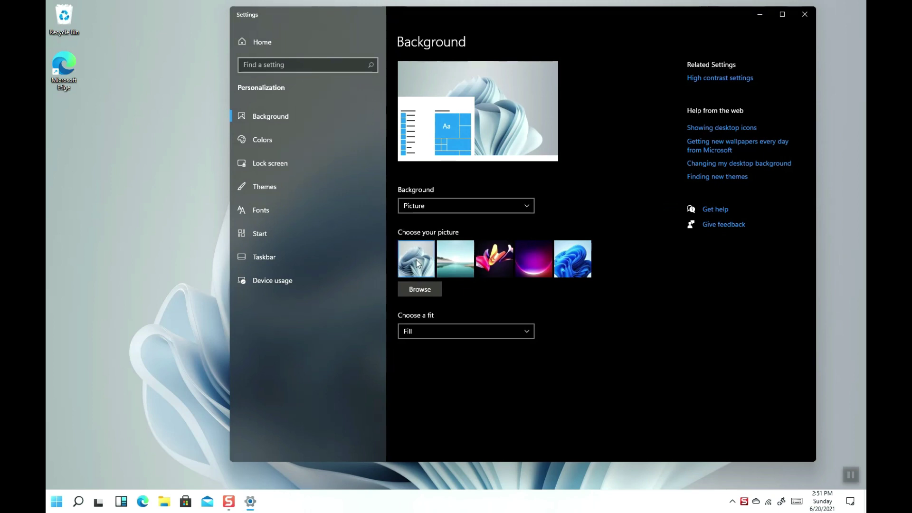
{"action": "left_click", "coordinate": [589, 251]}
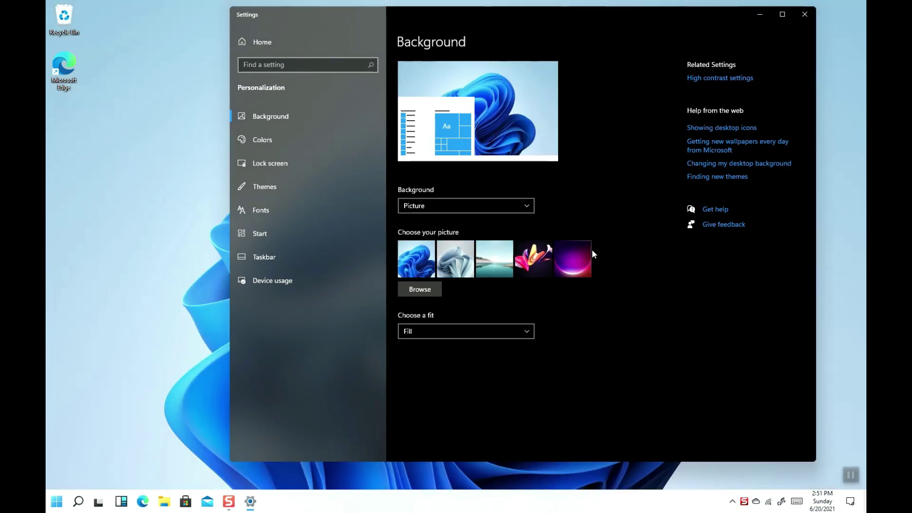
{"action": "left_click", "coordinate": [530, 207]}
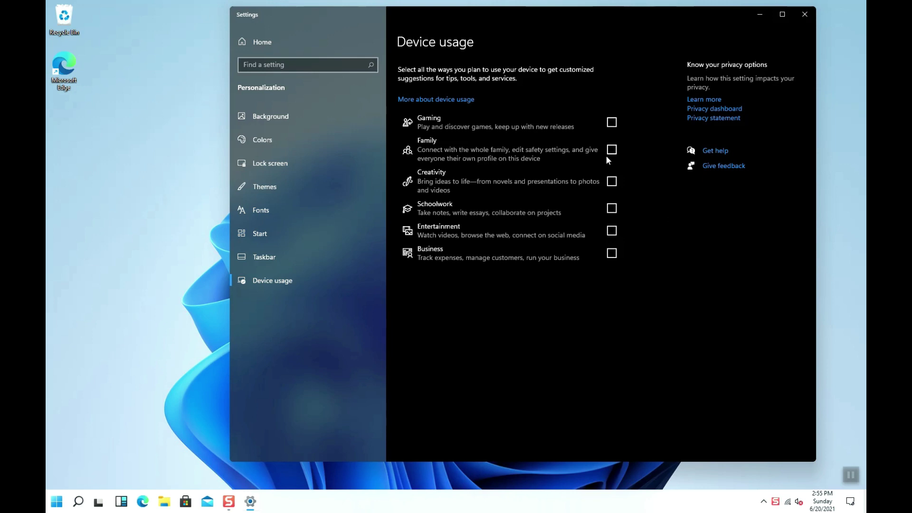
Step: Tick Business under Device usage, then clear it again
{"action": "left_click", "coordinate": [611, 253]}
{"action": "left_click", "coordinate": [613, 255]}
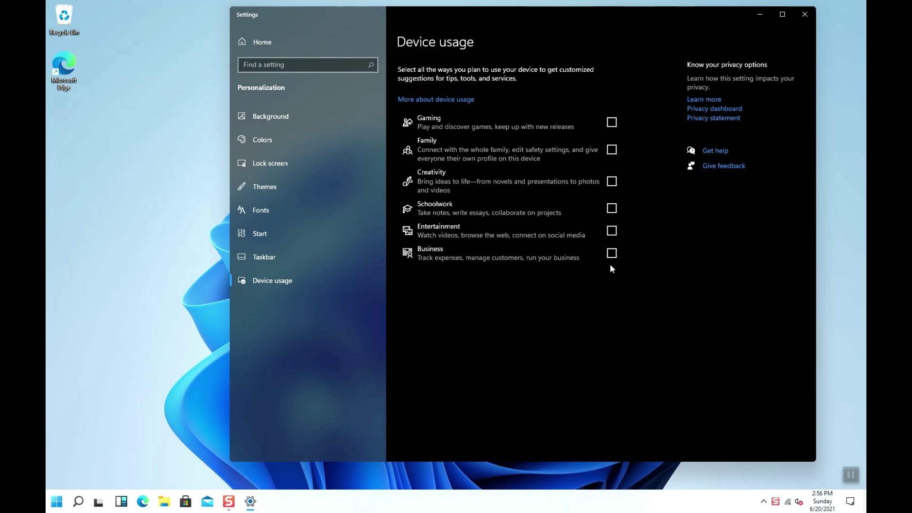
Step: Go from the Settings home page into Update & Security
{"action": "left_click", "coordinate": [259, 44]}
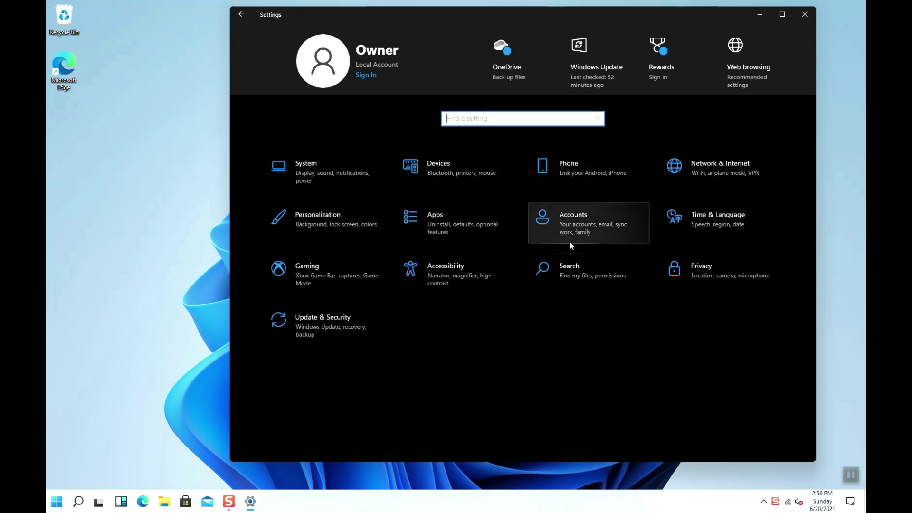
{"action": "left_click", "coordinate": [318, 328]}
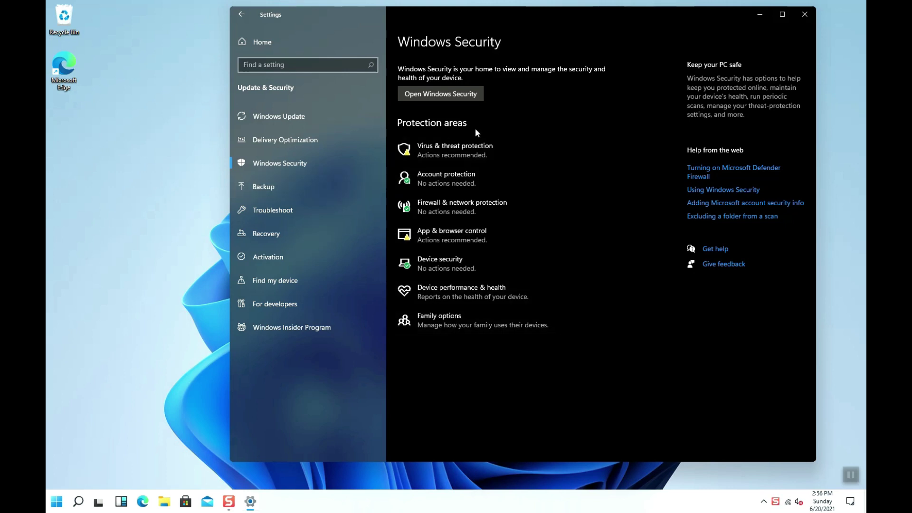
Step: View the Backup, Recovery and Activation pages in turn
{"action": "left_click", "coordinate": [277, 189]}
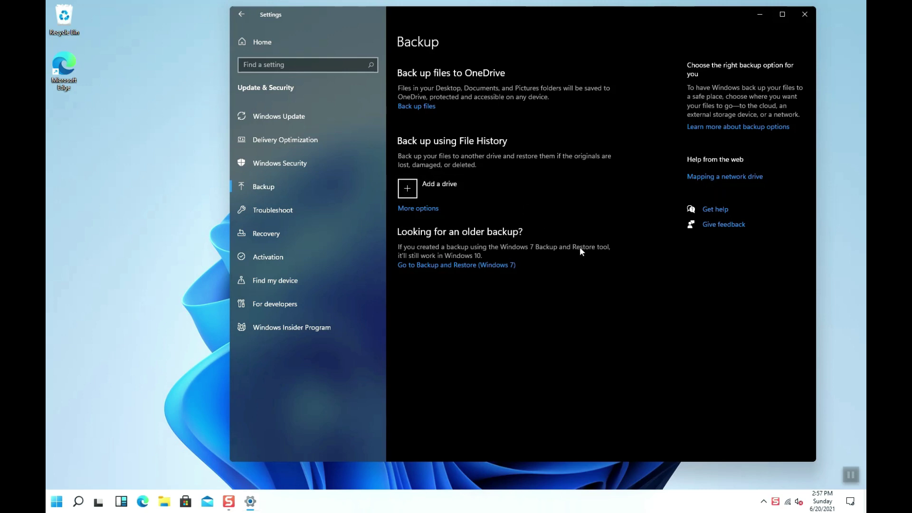
{"action": "left_click", "coordinate": [266, 233]}
{"action": "left_click", "coordinate": [270, 267]}
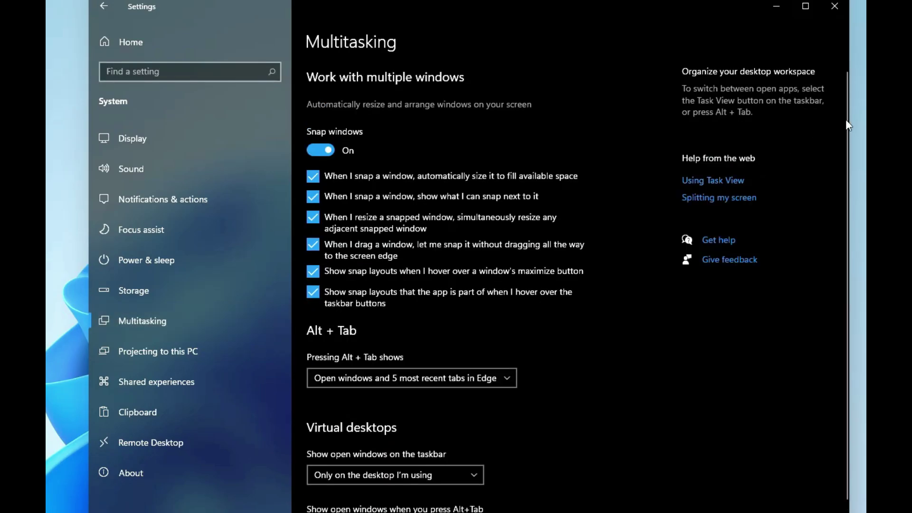
Step: Turn on Title bar window shake on the Multitasking page
{"action": "left_click_drag", "start_coordinate": [848, 125], "coordinate": [841, 144]}
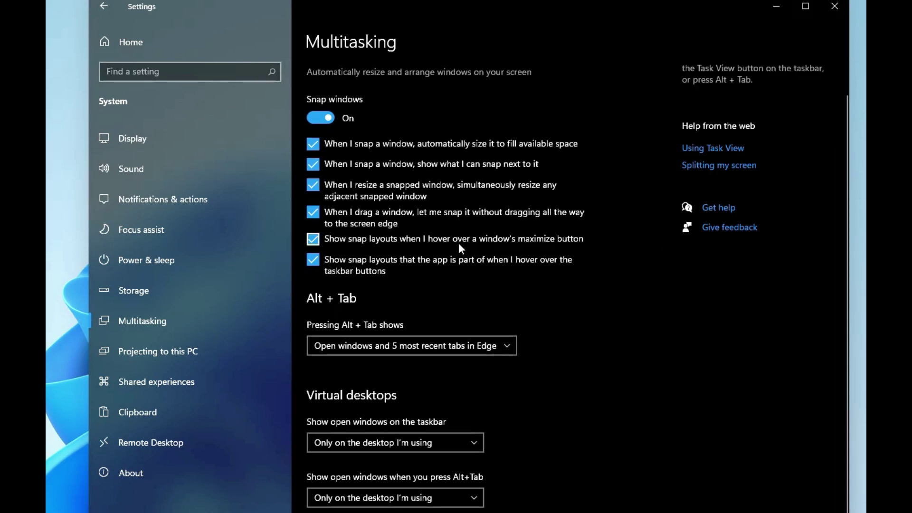
{"action": "scroll", "coordinate": [600, 393], "scroll_direction": "up", "scroll_amount": 1}
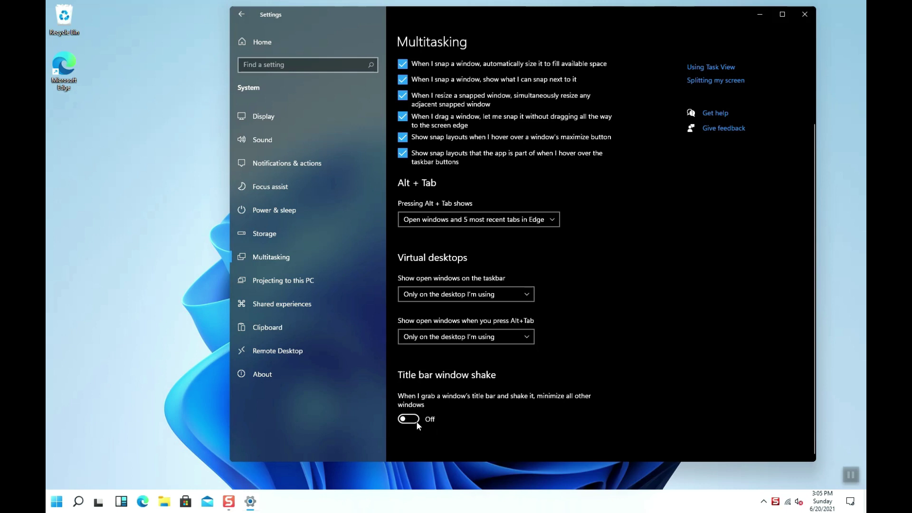
{"action": "left_click", "coordinate": [417, 421]}
{"action": "left_click_drag", "start_coordinate": [607, 19], "coordinate": [573, 16]}
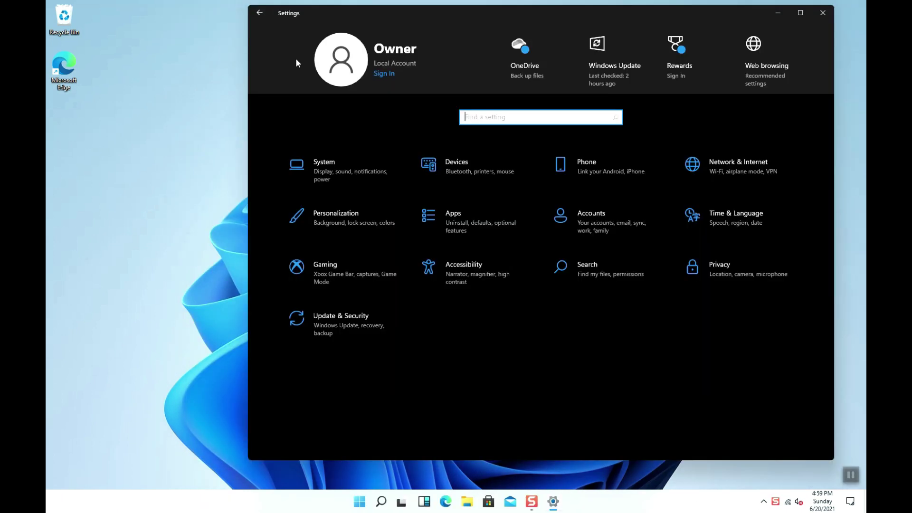
Step: Open the Devices settings, then scroll through the Xbox Game Bar page
{"action": "left_click", "coordinate": [448, 164]}
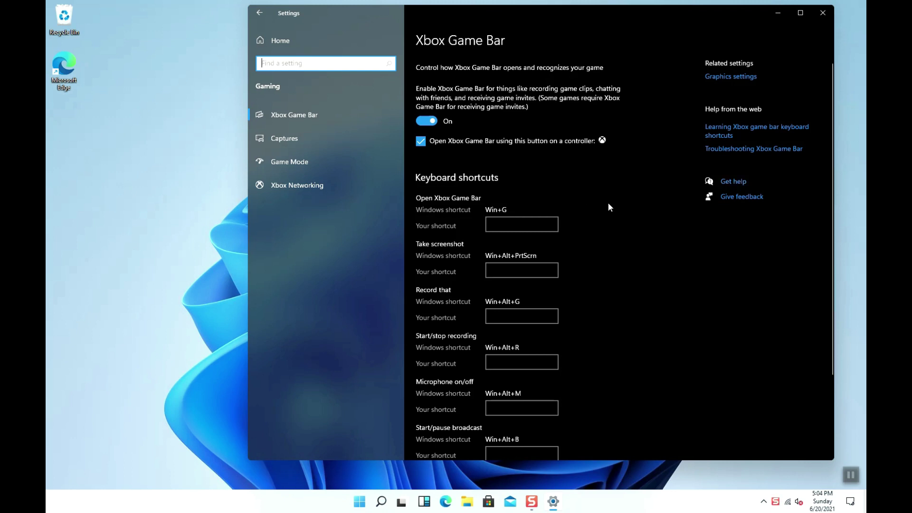
{"action": "scroll", "coordinate": [608, 204], "scroll_direction": "down", "scroll_amount": 3}
{"action": "scroll", "coordinate": [608, 203], "scroll_direction": "up", "scroll_amount": 3}
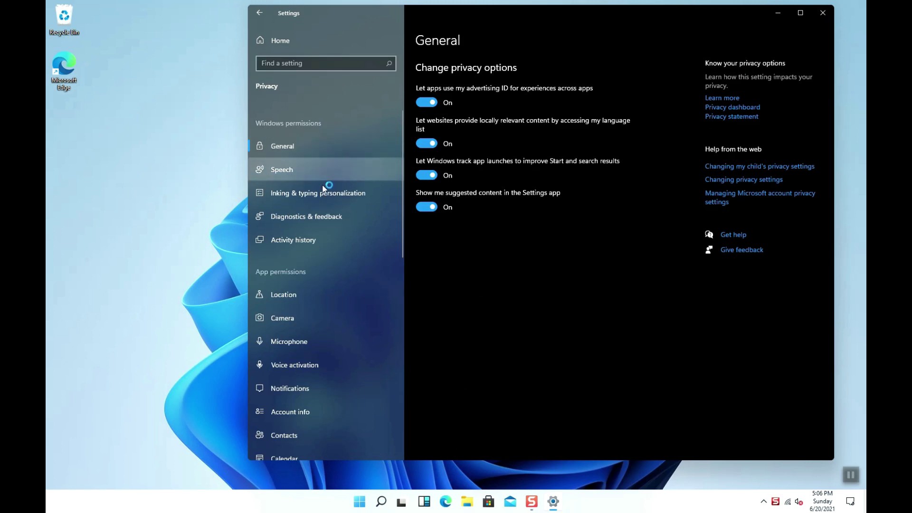
Step: Open the General privacy options, then return home and enter the Privacy settings
{"action": "left_click", "coordinate": [379, 238]}
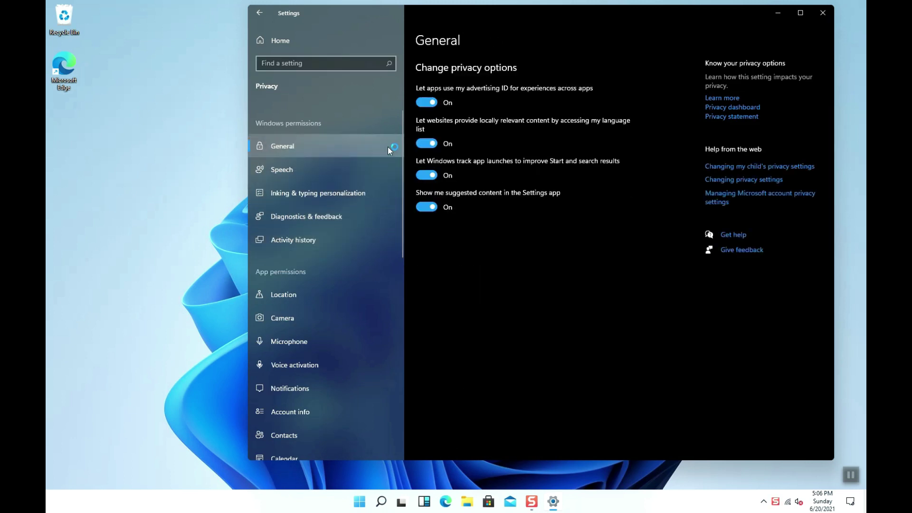
{"action": "left_click", "coordinate": [280, 42]}
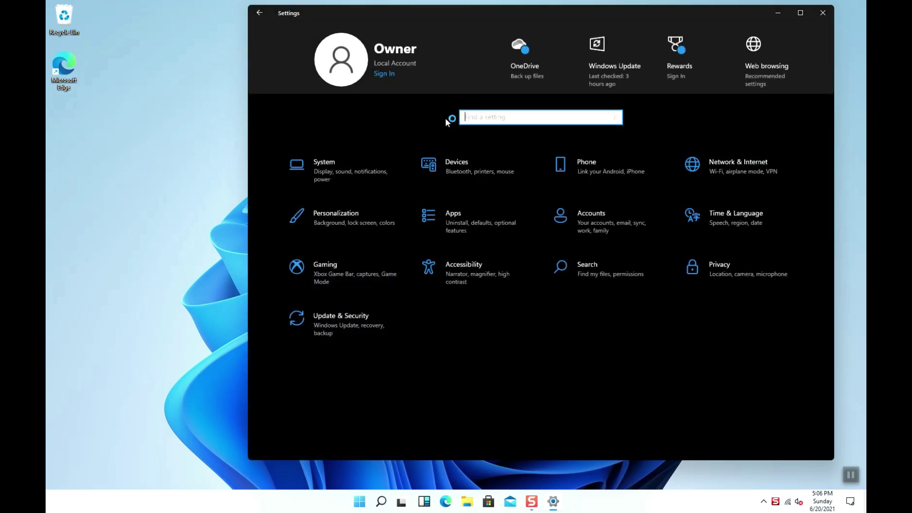
{"action": "left_click", "coordinate": [716, 269]}
{"action": "scroll", "coordinate": [391, 319], "scroll_direction": "down", "scroll_amount": 10}
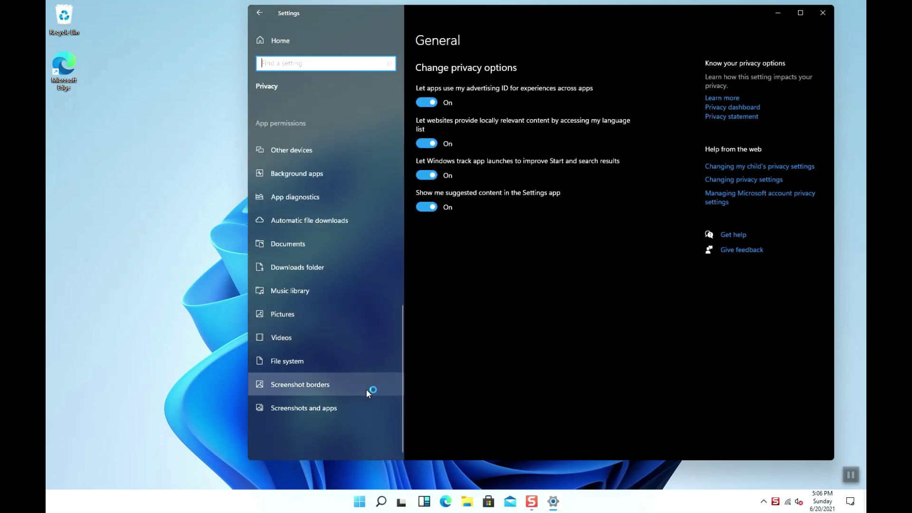
Step: Review the Screenshots and apps, Screenshot borders and File system permission pages
{"action": "left_click", "coordinate": [355, 414]}
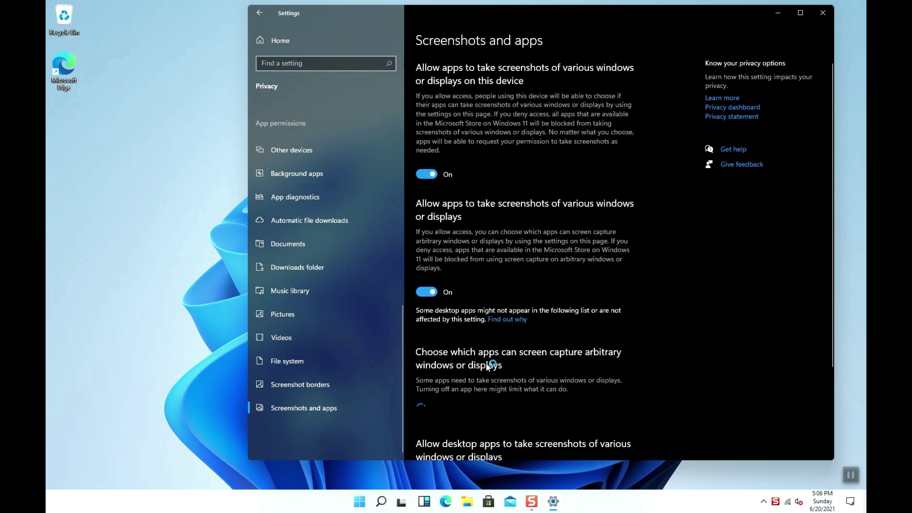
{"action": "left_click", "coordinate": [326, 386]}
{"action": "left_click", "coordinate": [334, 361]}
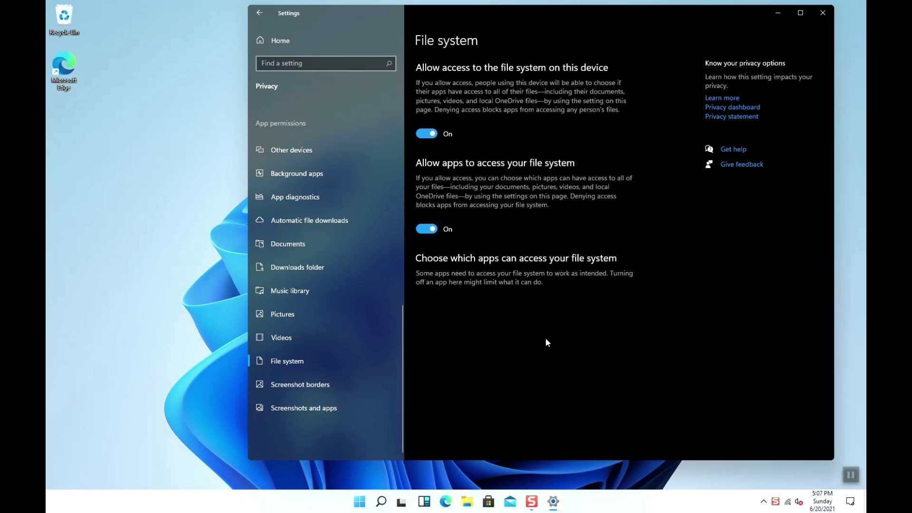
{"action": "left_click", "coordinate": [328, 408]}
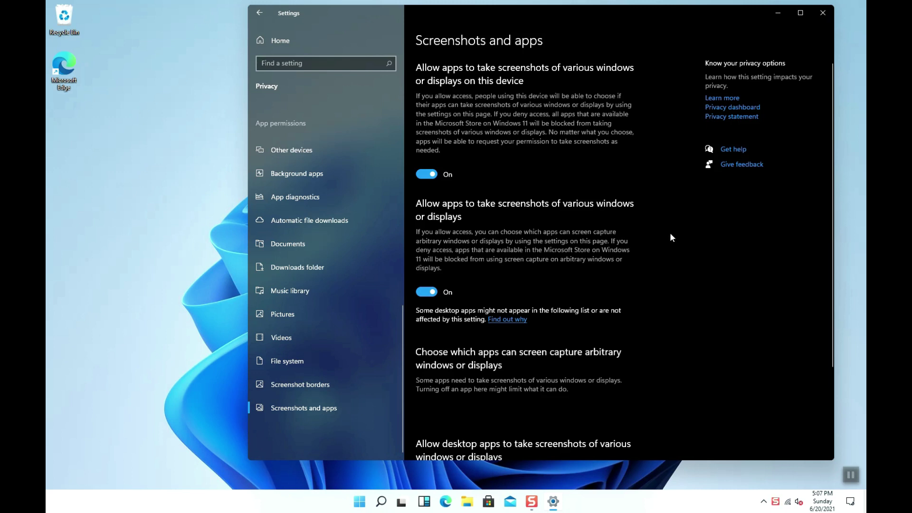
{"action": "scroll", "coordinate": [677, 303], "scroll_direction": "down", "scroll_amount": 3}
{"action": "scroll", "coordinate": [677, 295], "scroll_direction": "up", "scroll_amount": 3}
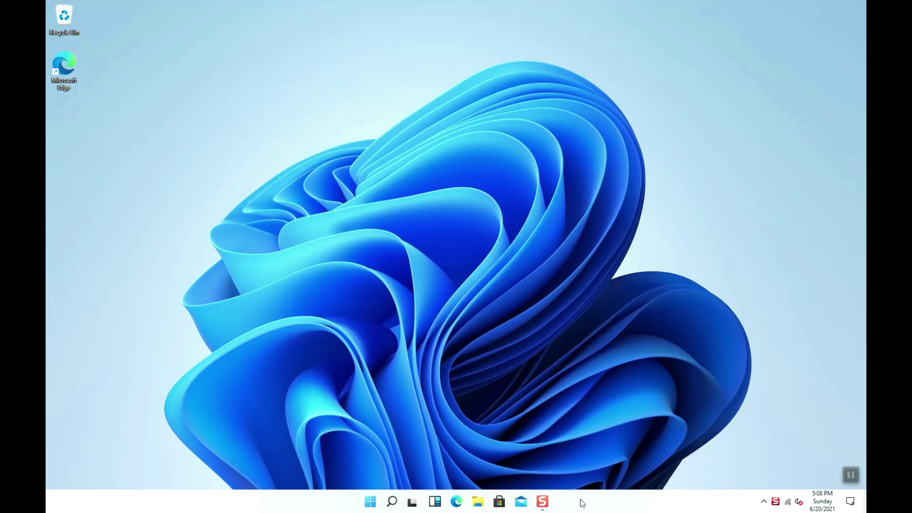
Step: Close Settings and open File Explorer at Quick access showing seven frequent folders and six recent files
{"action": "key", "text": "alt+F4"}
{"action": "right_click", "coordinate": [583, 505]}
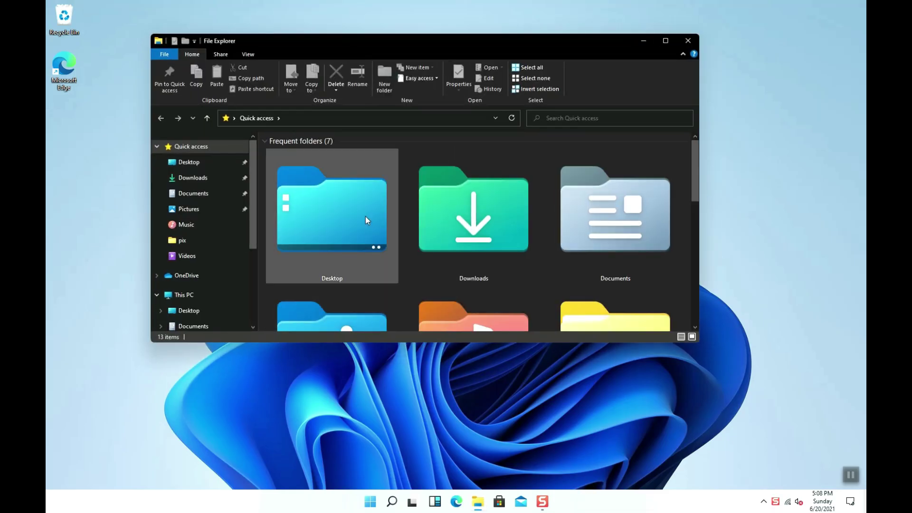
{"action": "double_click", "coordinate": [512, 44]}
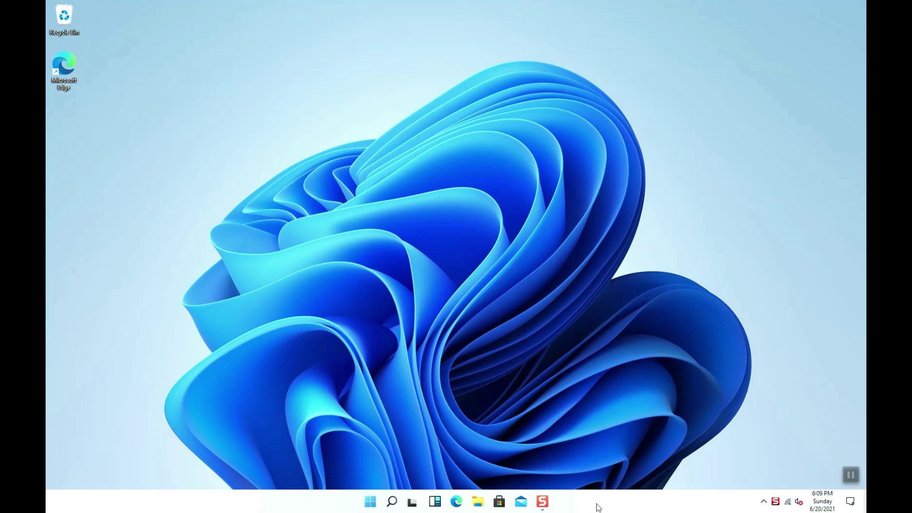
Step: Change Taskbar alignment from Center to Left, close Settings, and try the left-aligned Start menu
{"action": "right_click", "coordinate": [585, 505]}
{"action": "left_click", "coordinate": [606, 504]}
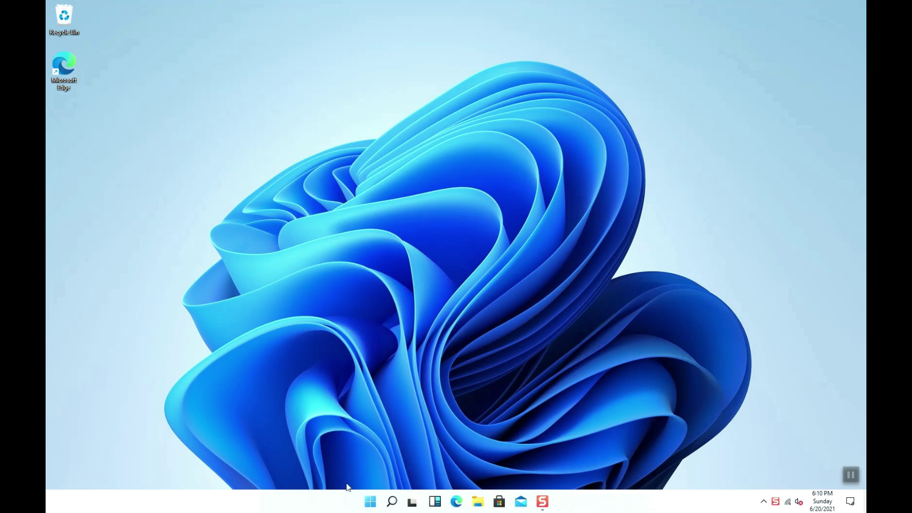
{"action": "right_click", "coordinate": [622, 499]}
{"action": "left_click", "coordinate": [635, 499]}
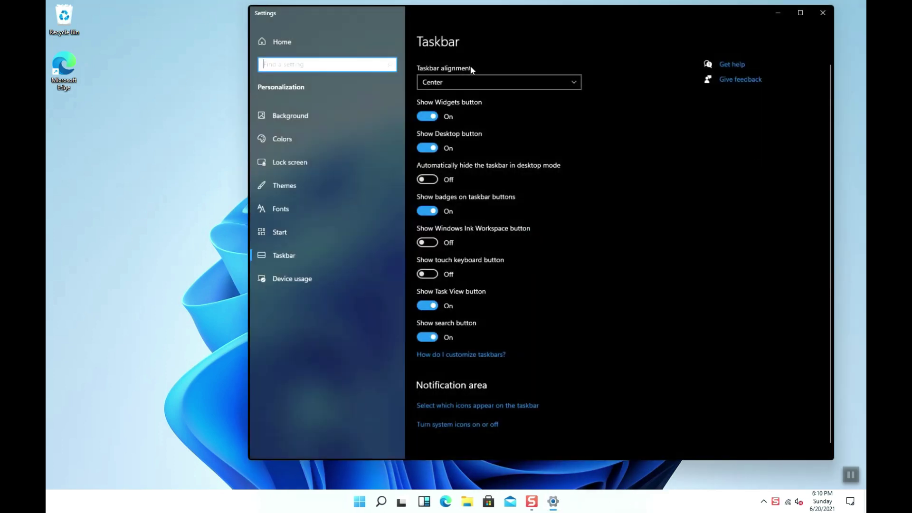
{"action": "left_click", "coordinate": [455, 84]}
{"action": "left_click", "coordinate": [452, 78]}
{"action": "left_click", "coordinate": [451, 77]}
{"action": "left_click", "coordinate": [475, 65]}
{"action": "left_click", "coordinate": [831, 19]}
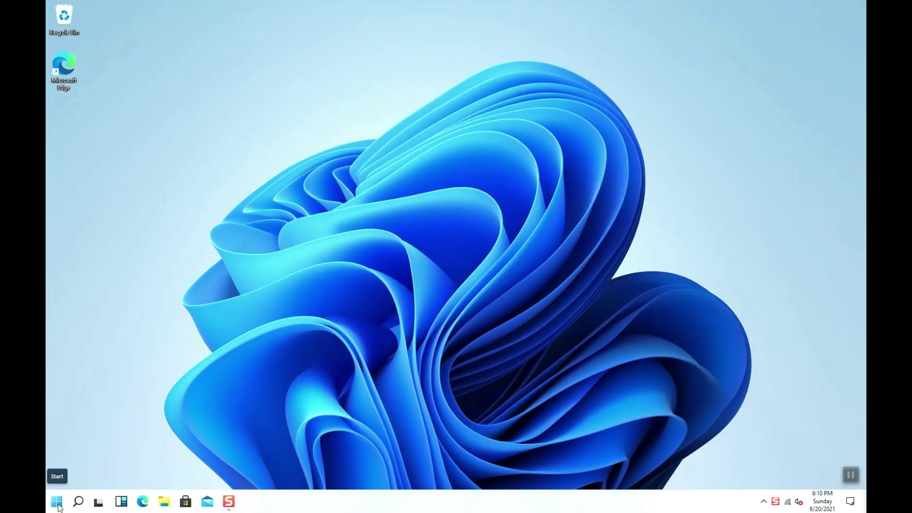
{"action": "left_click", "coordinate": [57, 505]}
{"action": "left_click", "coordinate": [57, 504]}
{"action": "right_click", "coordinate": [57, 505]}
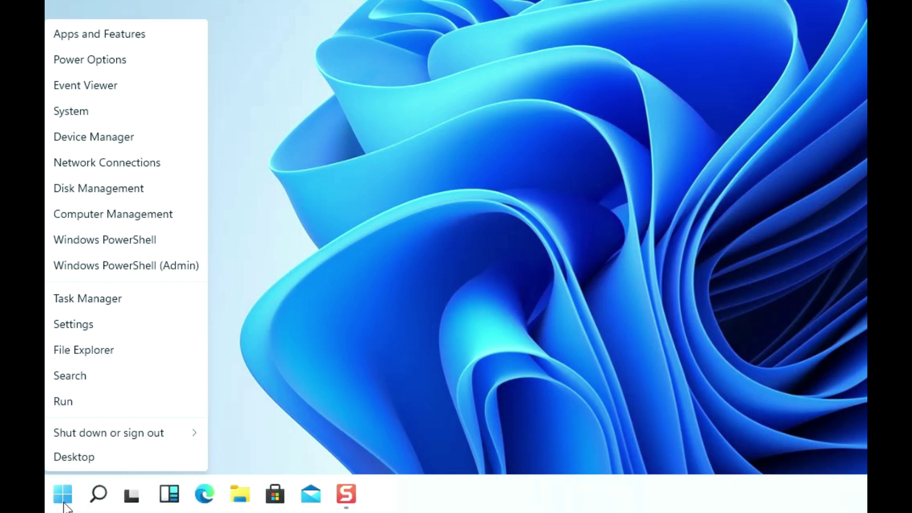
Step: Dismiss the quick links list, set Taskbar alignment back to Center, and close Settings
{"action": "left_click", "coordinate": [631, 447]}
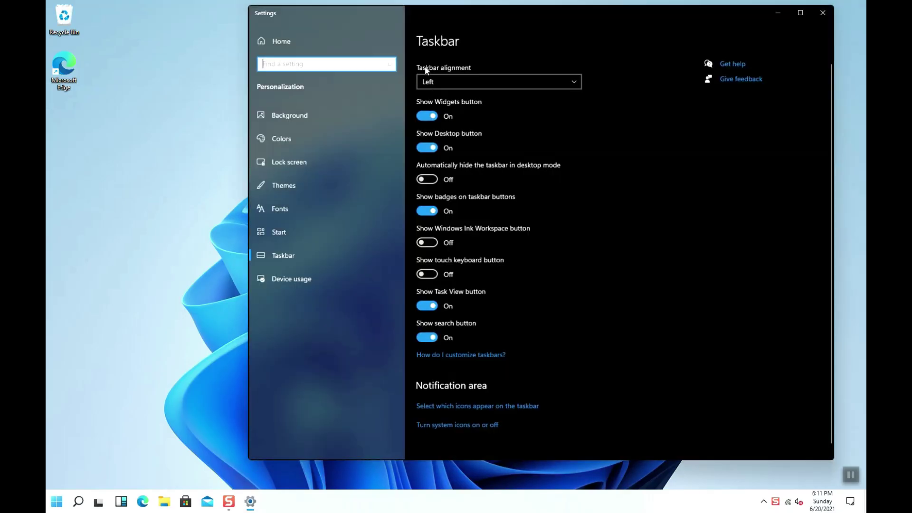
{"action": "left_click", "coordinate": [451, 81]}
{"action": "left_click", "coordinate": [452, 81]}
{"action": "left_click", "coordinate": [448, 85]}
{"action": "left_click", "coordinate": [447, 96]}
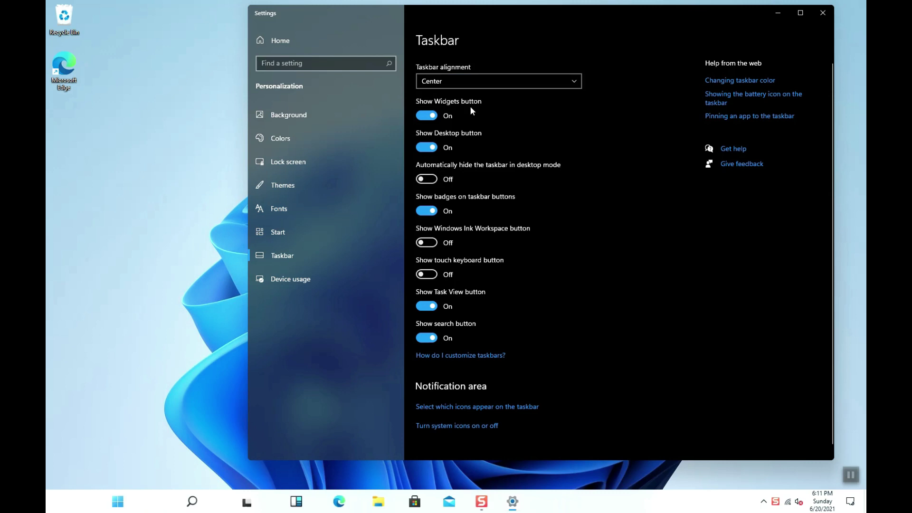
{"action": "left_click", "coordinate": [822, 13]}
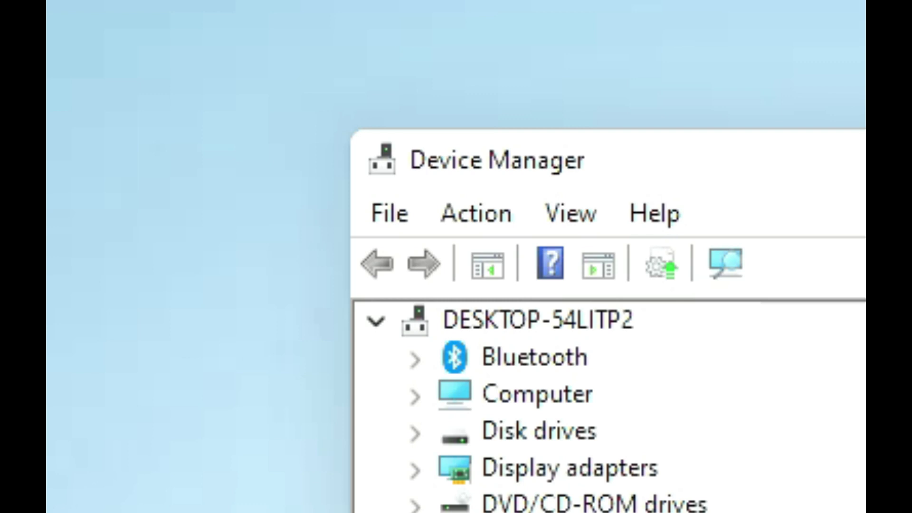
{"action": "key", "text": "alt+F4"}
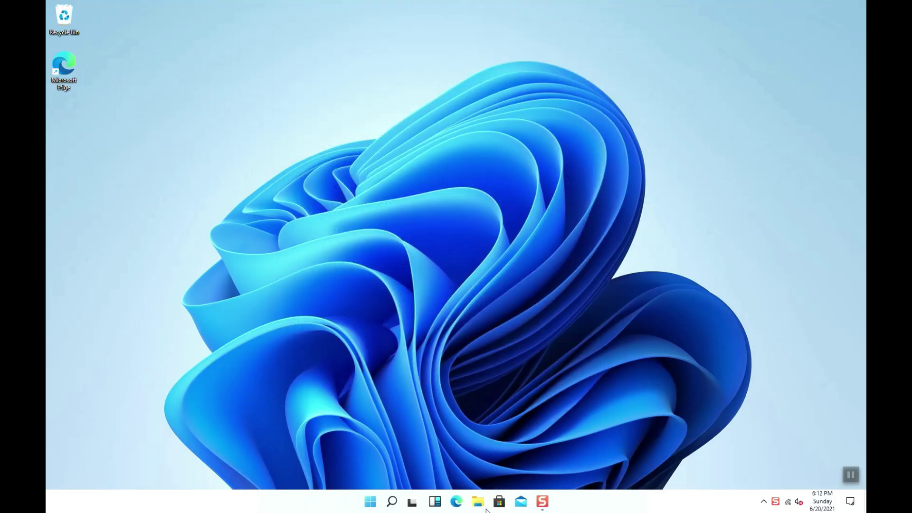
{"action": "key", "text": "super+e"}
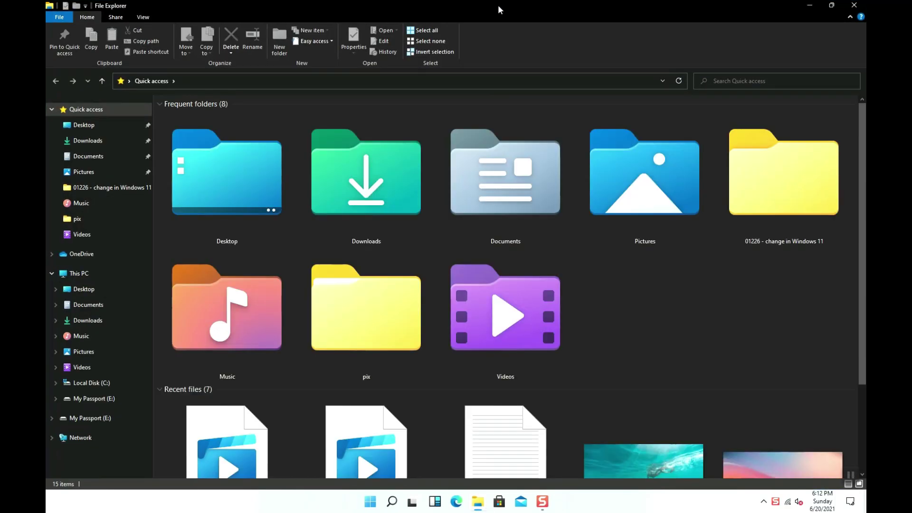
{"action": "double_click", "coordinate": [498, 5]}
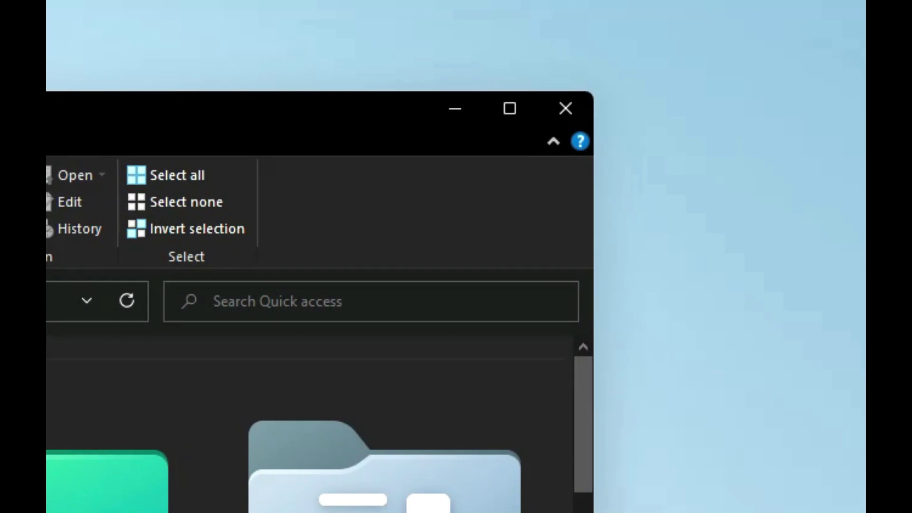
{"action": "left_click_drag", "start_coordinate": [593, 295], "coordinate": [677, 295]}
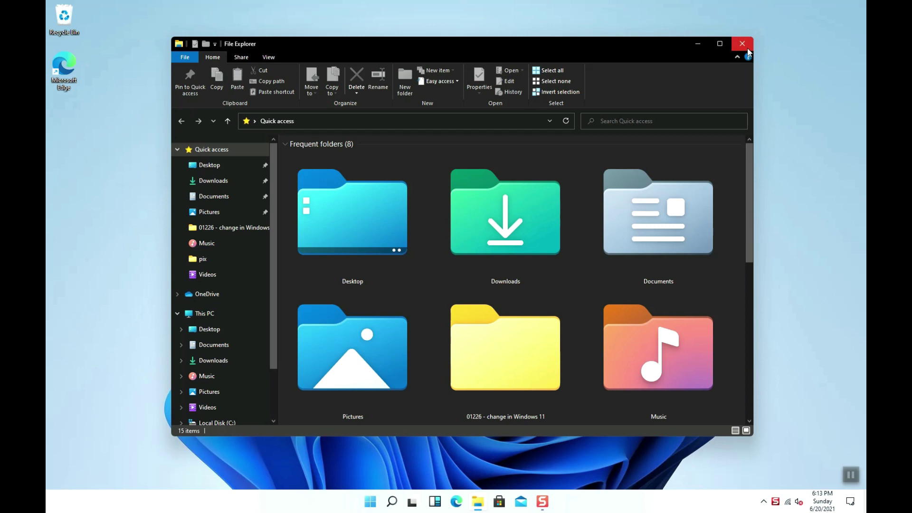
{"action": "left_click", "coordinate": [742, 44]}
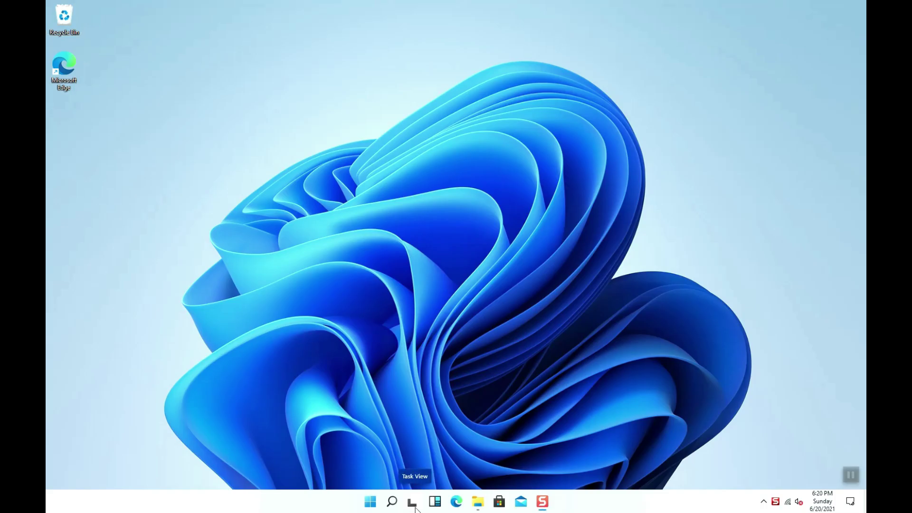
Step: Add a new virtual desktop, Desktop 2, from Task View
{"action": "left_click", "coordinate": [412, 503]}
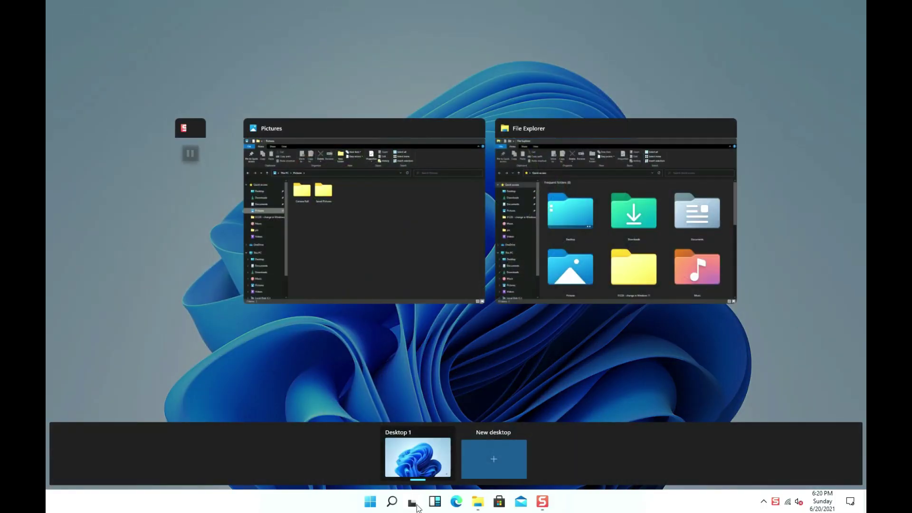
{"action": "left_click", "coordinate": [501, 458]}
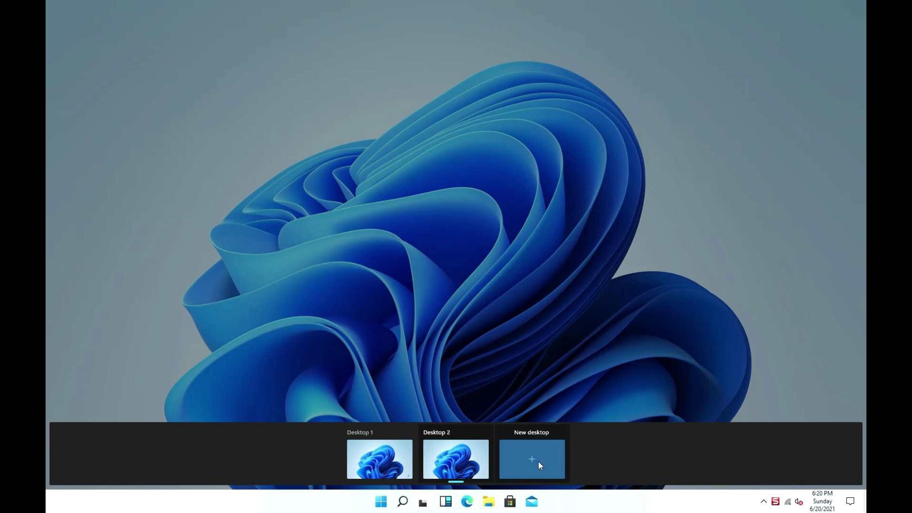
Step: Launch Microsoft Store from the taskbar and let its Home page load with the Core games row
{"action": "left_click", "coordinate": [510, 501]}
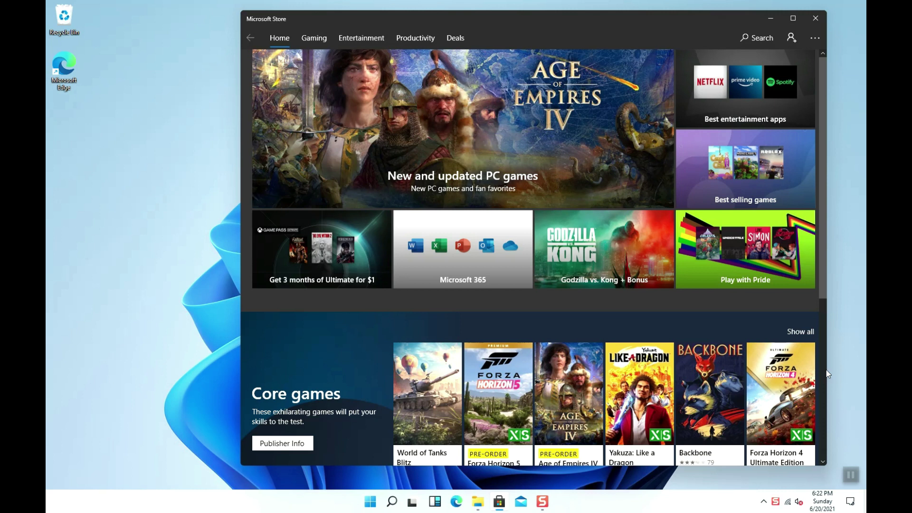
Step: Close the Microsoft Store window with Alt+F4
{"action": "key", "text": "alt+F4"}
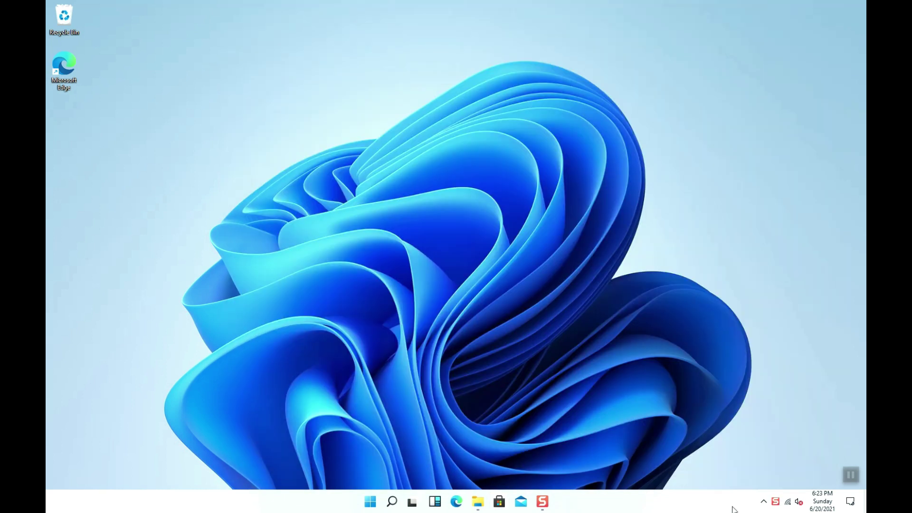